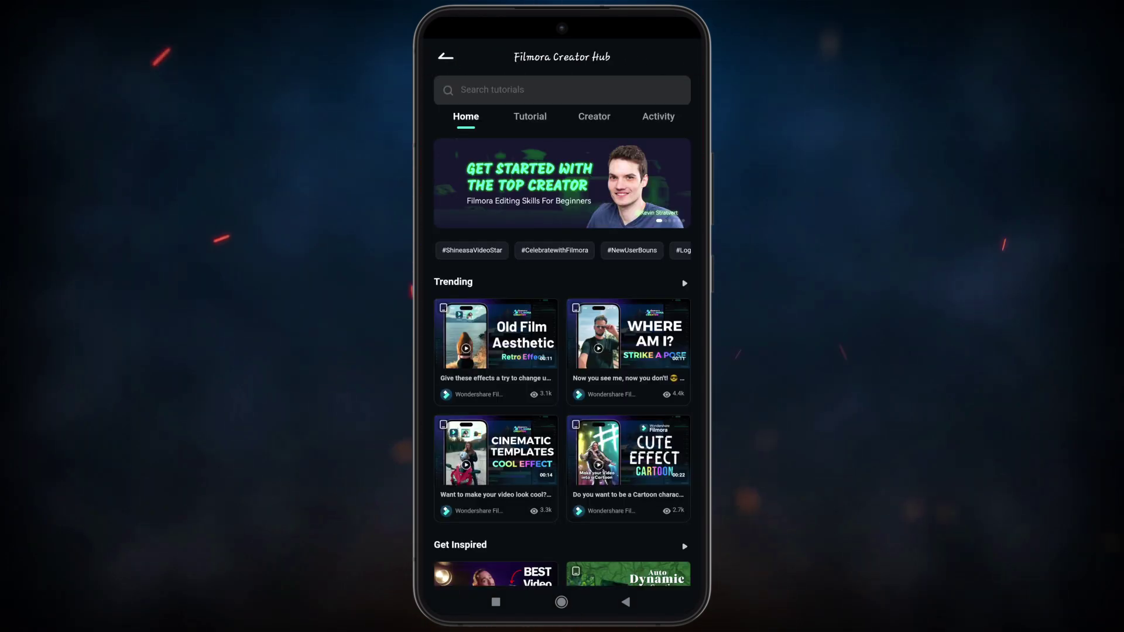
scroll(562, 395, "down", 5)
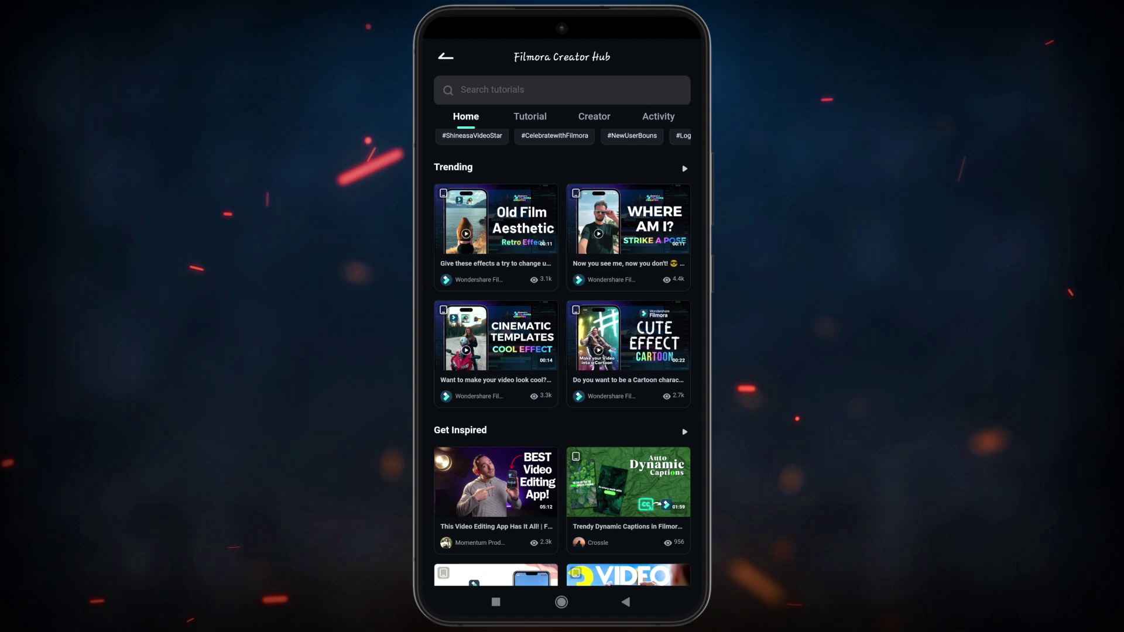
scroll(562, 395, "down", 5)
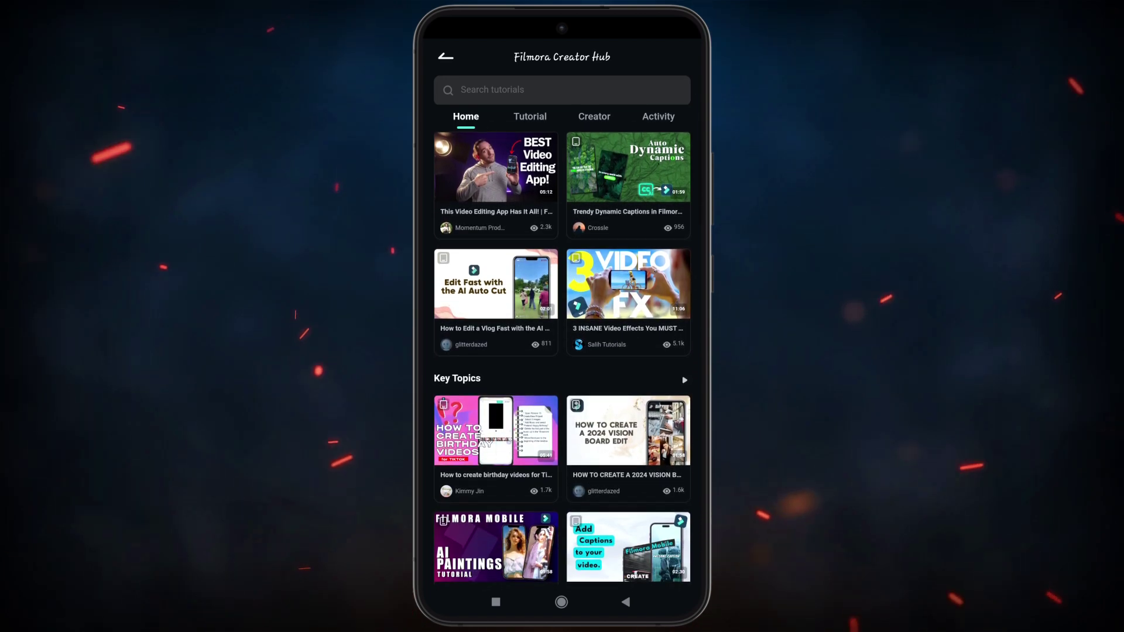
scroll(562, 396, "down", 5)
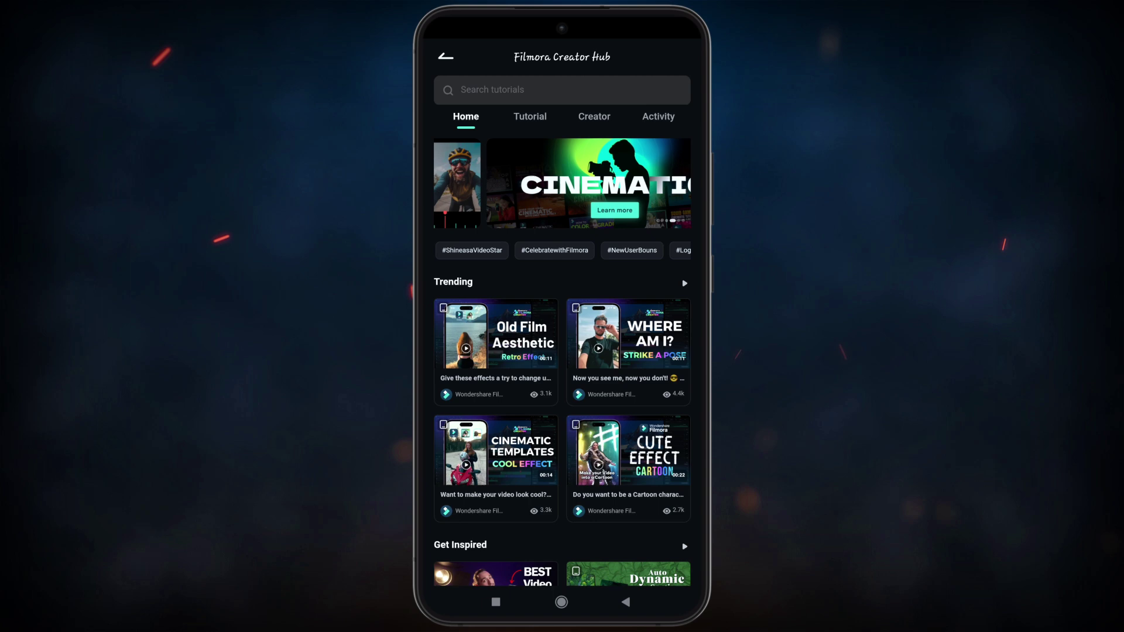
Step: Browse the Creator Hub Tutorial list, preview the Strike a Pose video, then return
left_click(530, 116)
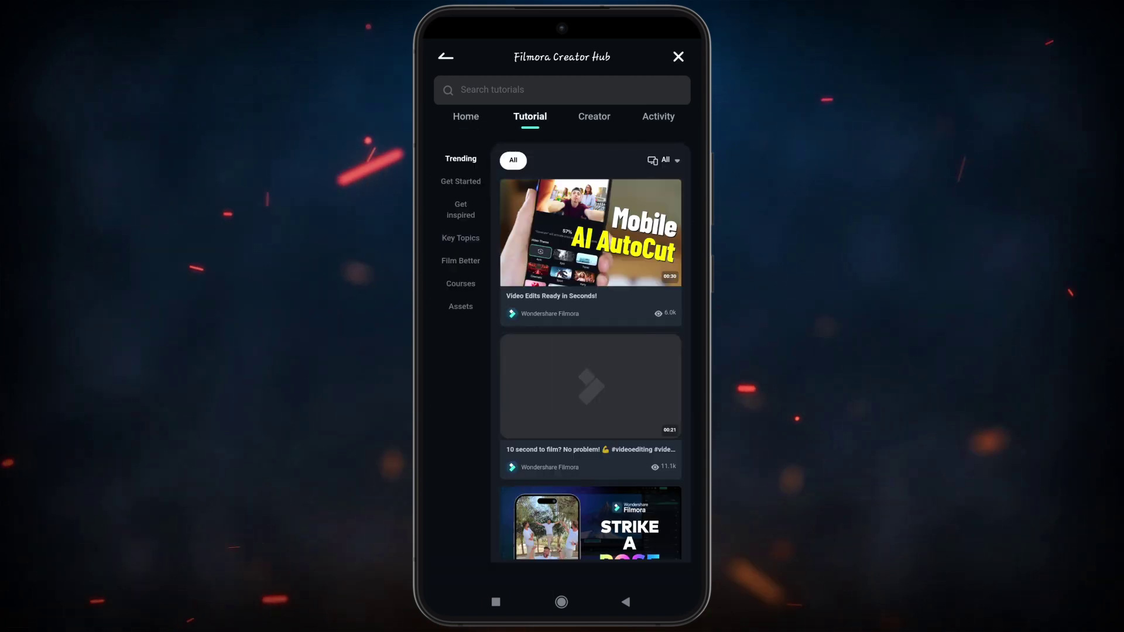
scroll(591, 369, "down", 5)
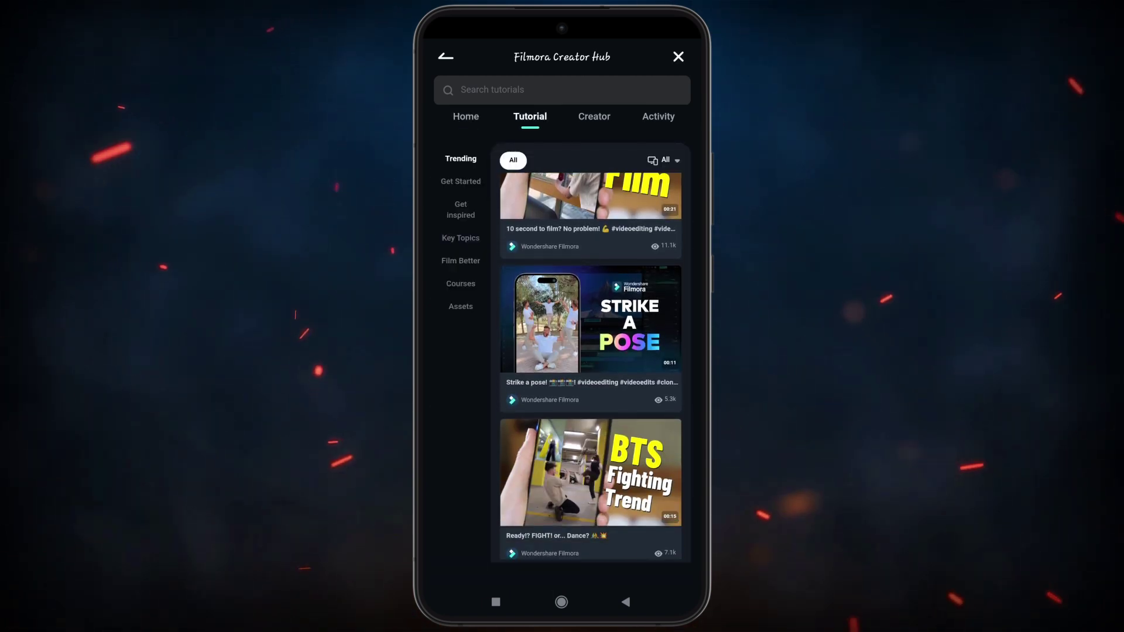
scroll(590, 368, "down", 3)
scroll(590, 370, "up", 3)
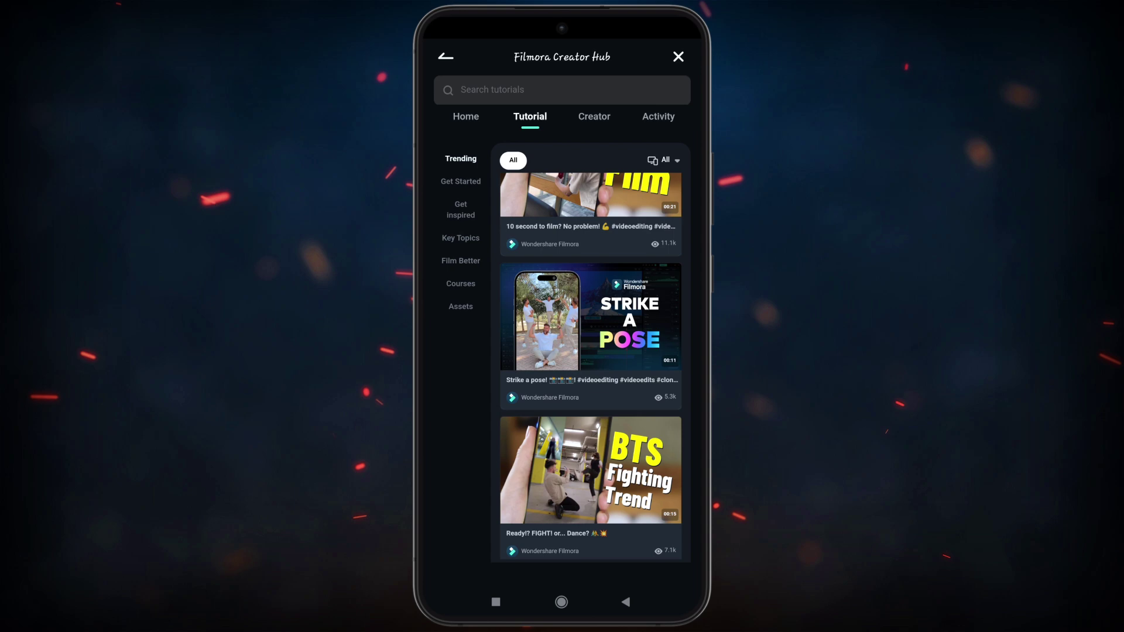
left_click(590, 324)
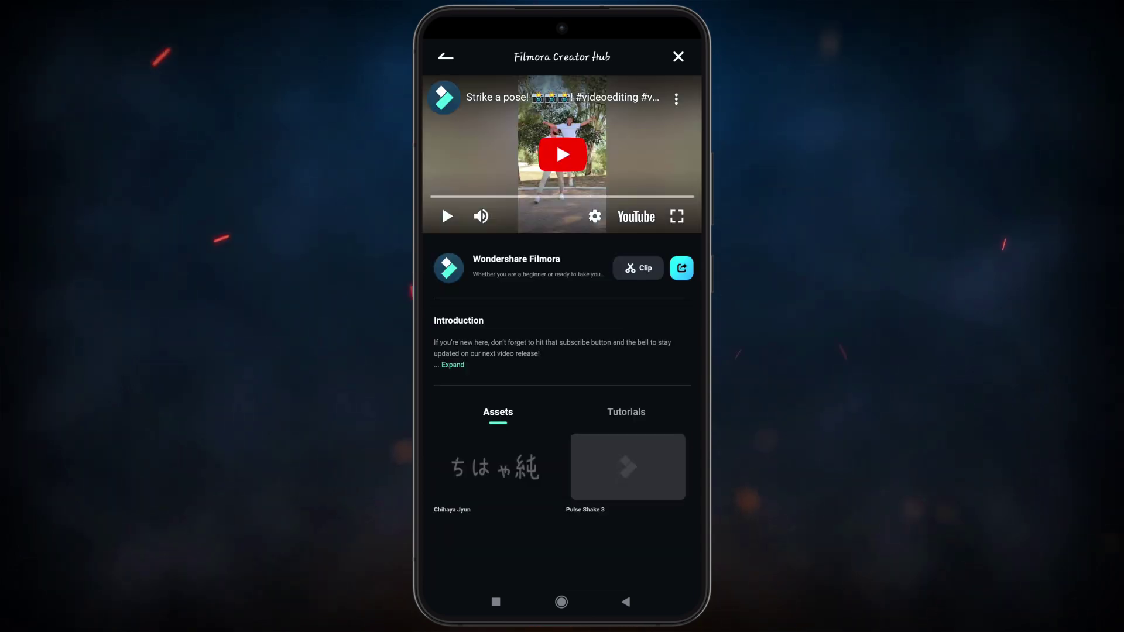
left_click(445, 56)
left_click(658, 116)
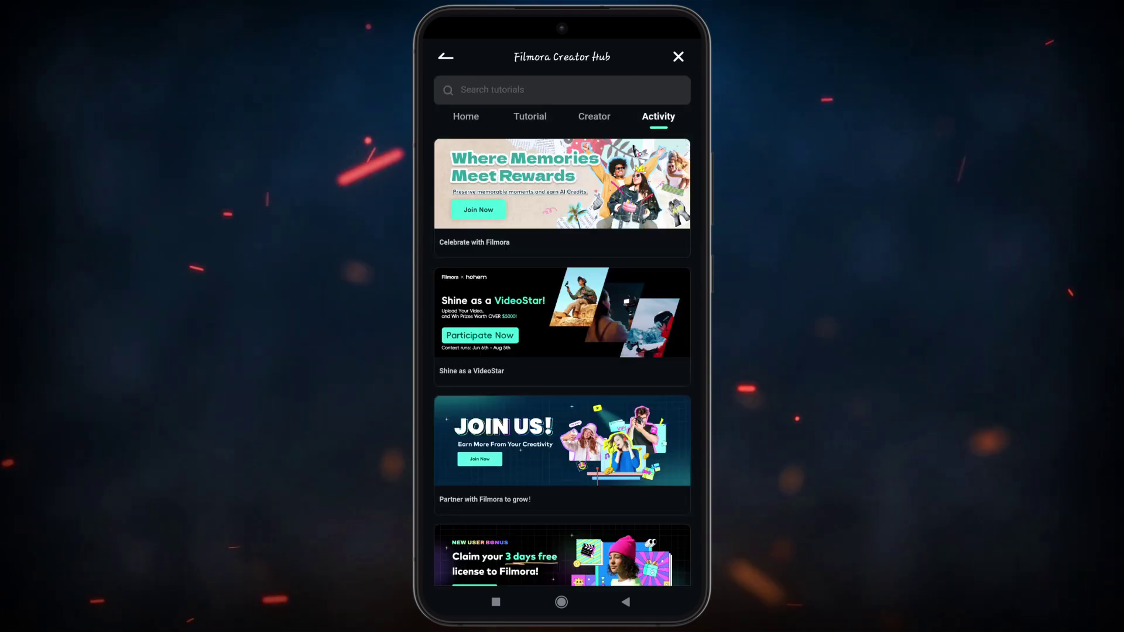
scroll(562, 369, "down", 3)
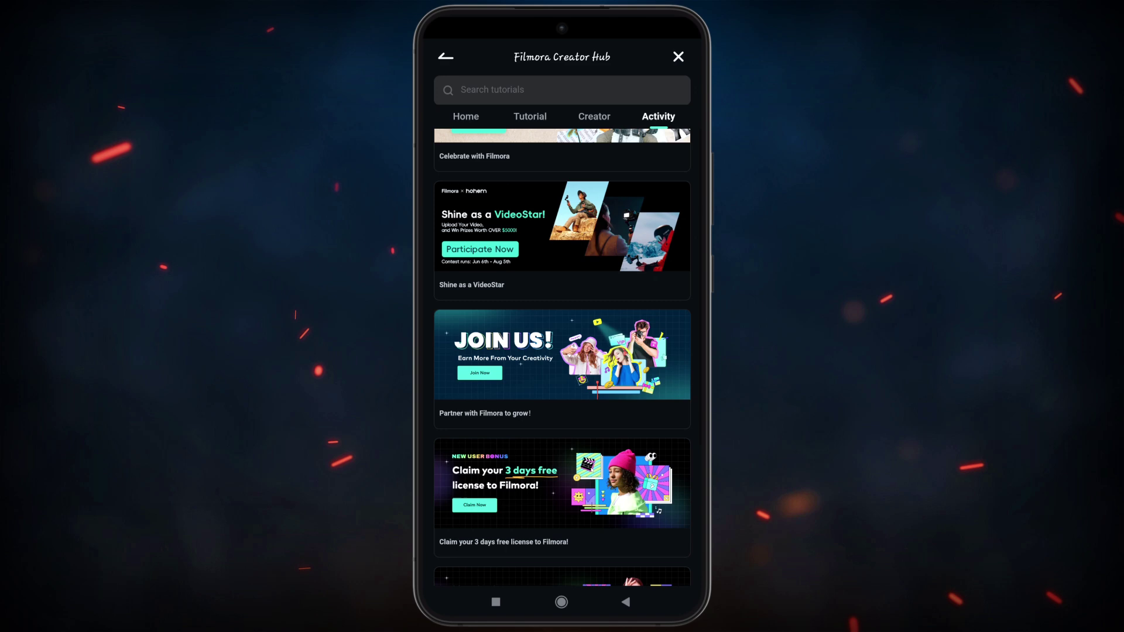
scroll(562, 370, "down", 3)
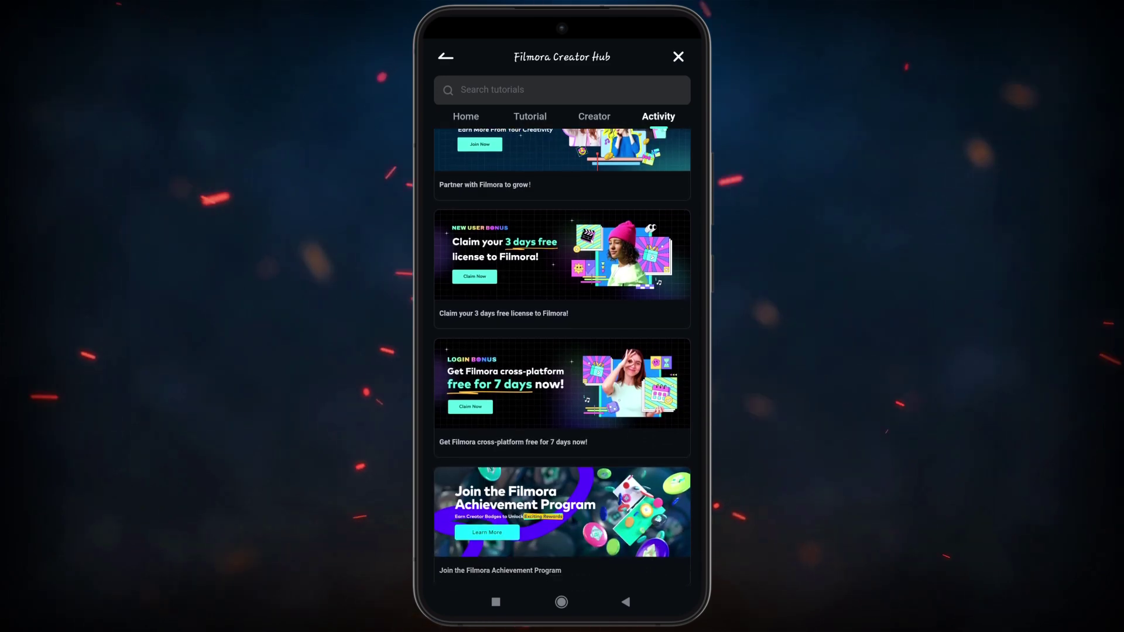